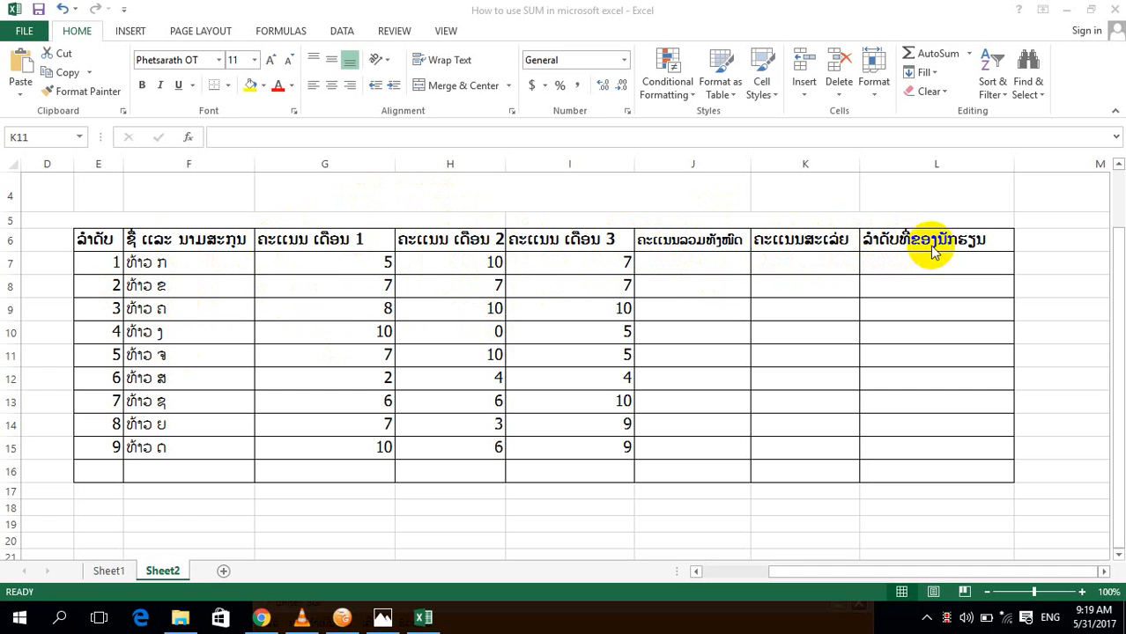
Enter the formula =SUM(G7:I7) in cell J7 to total the first student's three monthly scores.
{"action": "double_click", "coordinate": [685, 261]}
{"action": "left_click", "coordinate": [683, 262]}
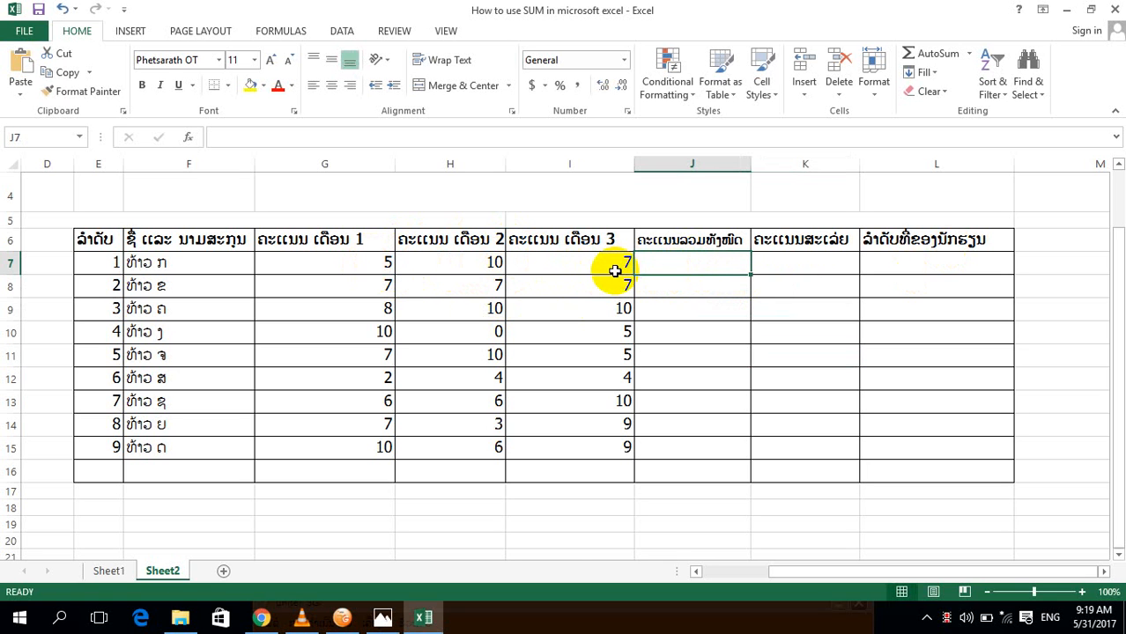
{"action": "double_click", "coordinate": [651, 266]}
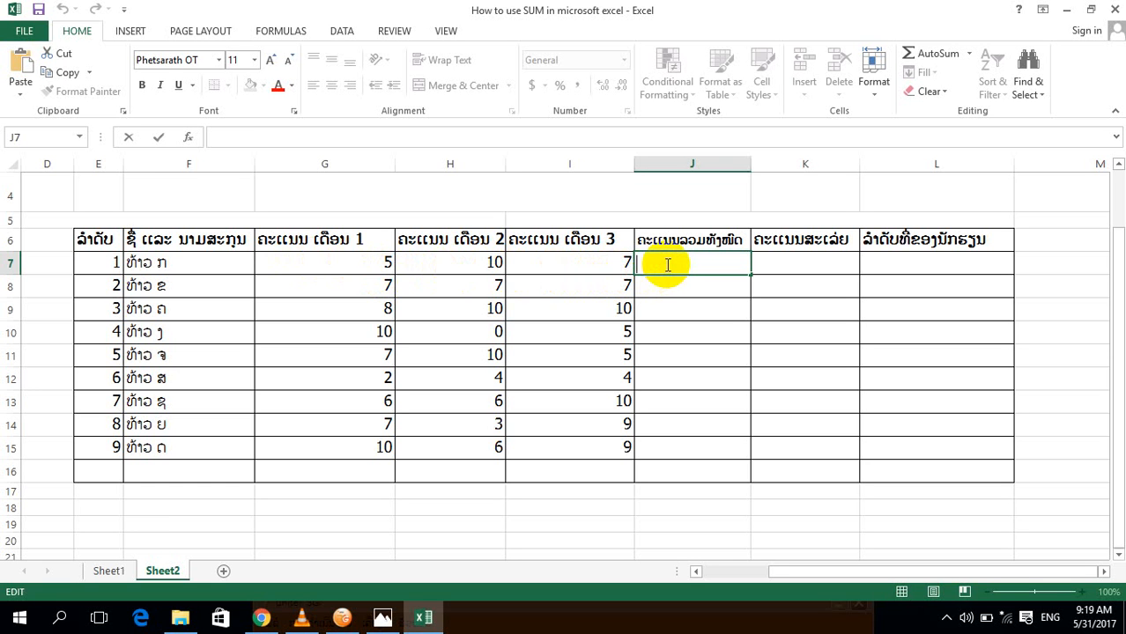
{"action": "type", "text": "="}
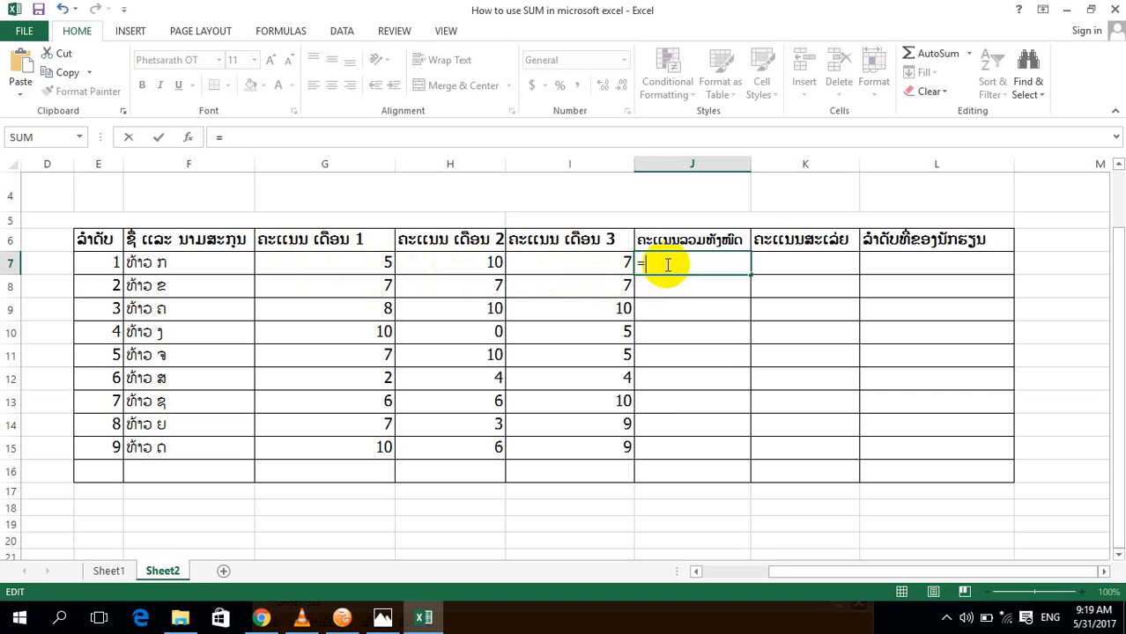
{"action": "type", "text": "sum"}
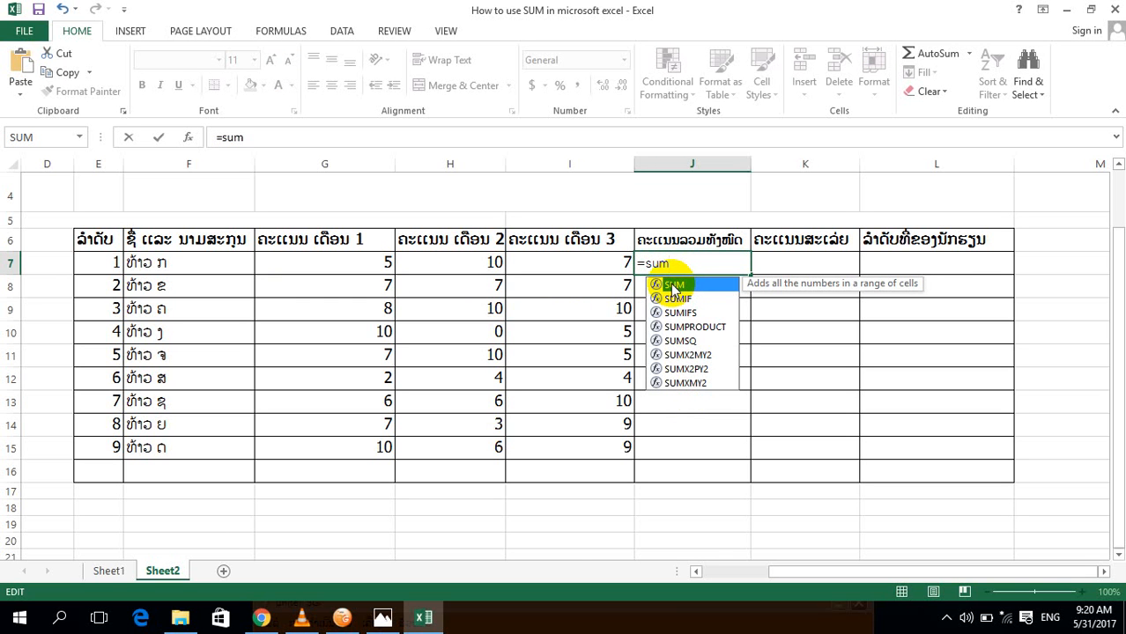
{"action": "double_click", "coordinate": [674, 287]}
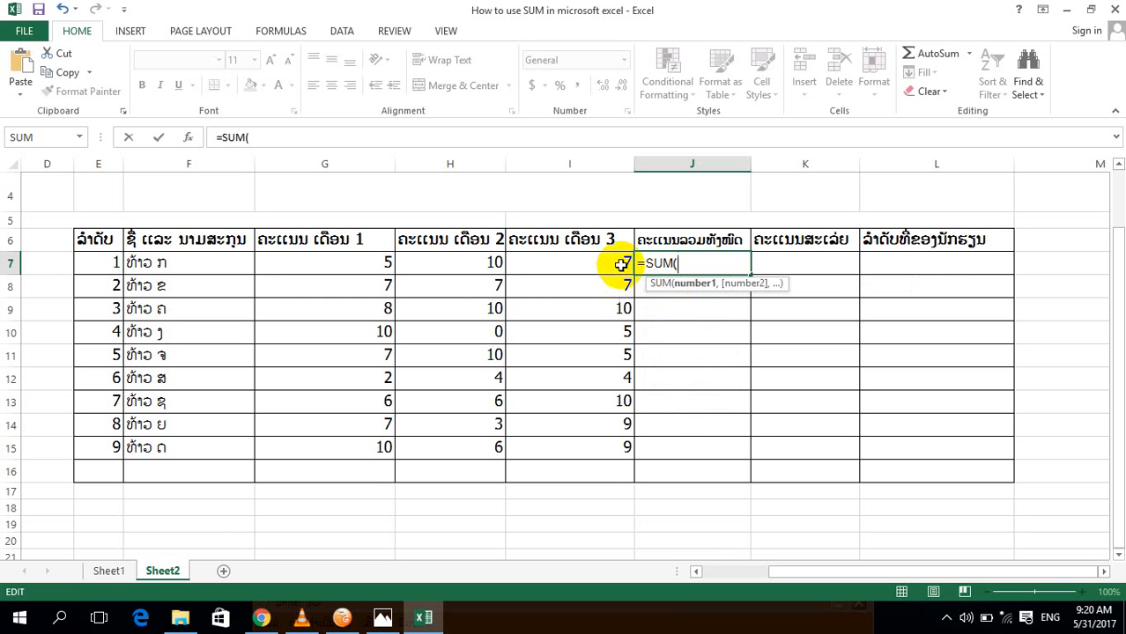
{"action": "left_click_drag", "start_coordinate": [621, 264], "coordinate": [374, 268]}
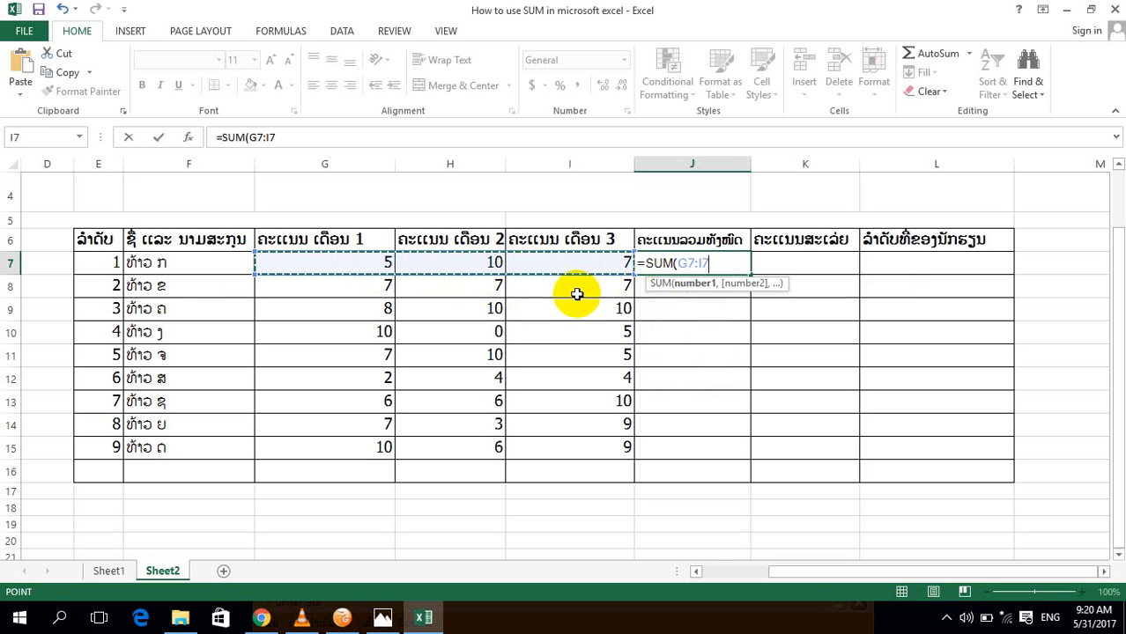
{"action": "key", "text": "Return"}
Fill the SUM formula from J7 down through J15 for the remaining students.
{"action": "left_click", "coordinate": [729, 268]}
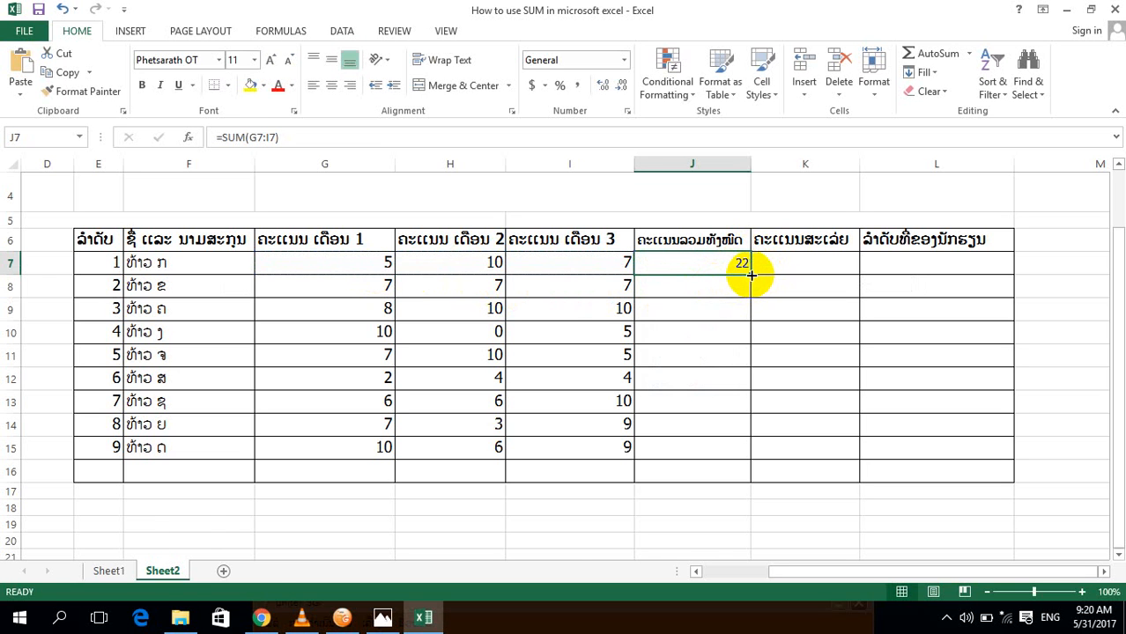
{"action": "left_click_drag", "start_coordinate": [750, 275], "coordinate": [738, 455]}
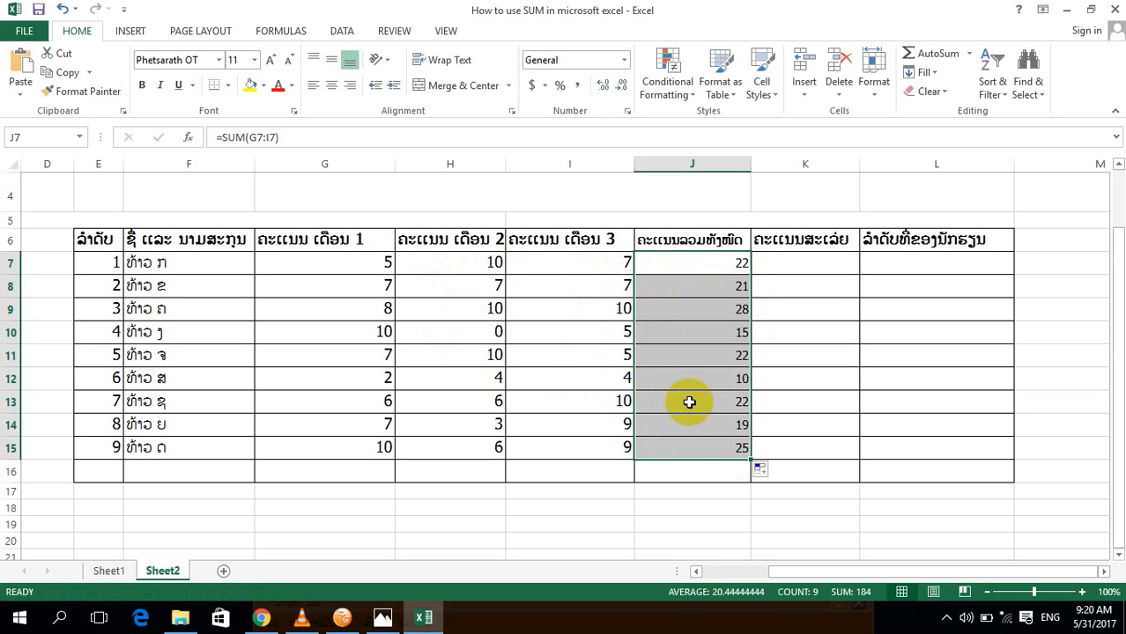
{"action": "left_click", "coordinate": [718, 359]}
{"action": "double_click", "coordinate": [775, 270]}
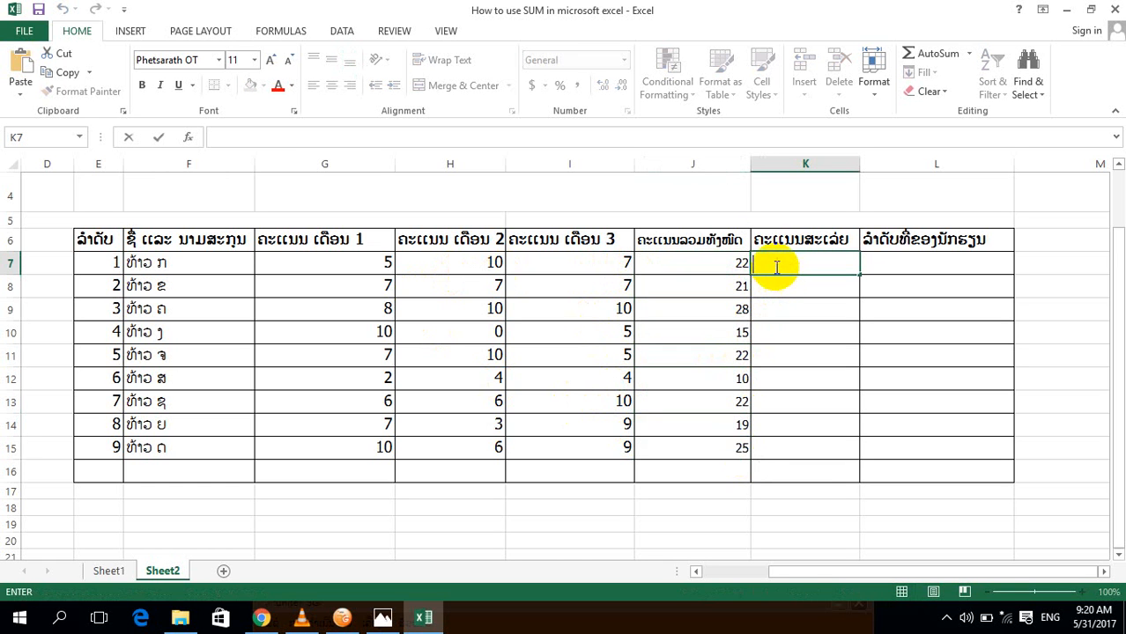
{"action": "left_click", "coordinate": [718, 268]}
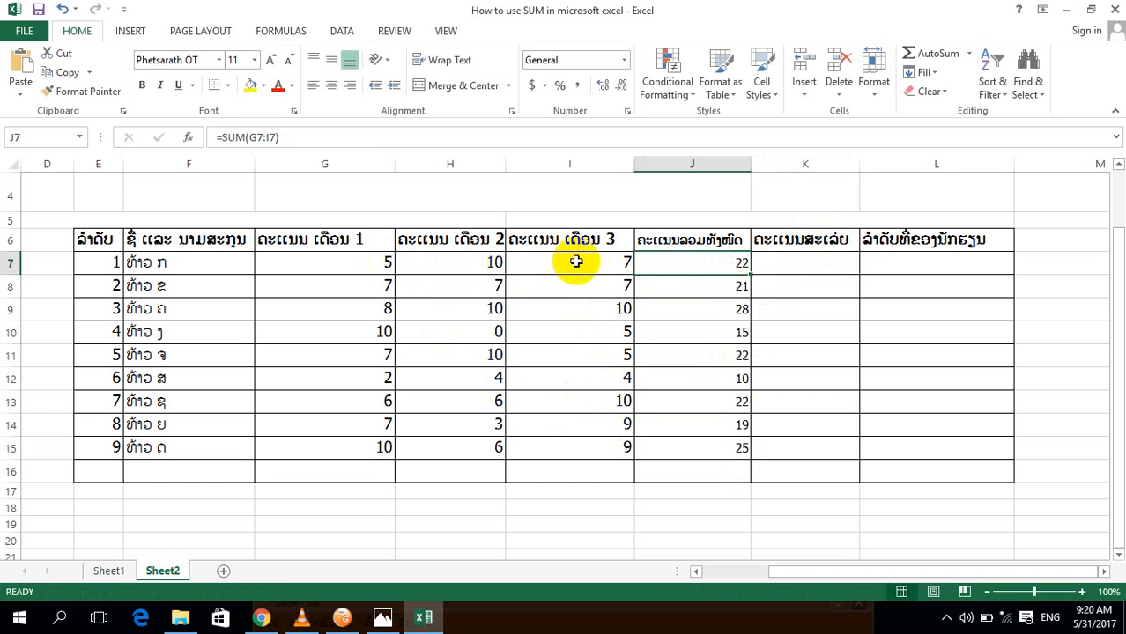
{"action": "left_click_drag", "start_coordinate": [374, 265], "coordinate": [574, 264]}
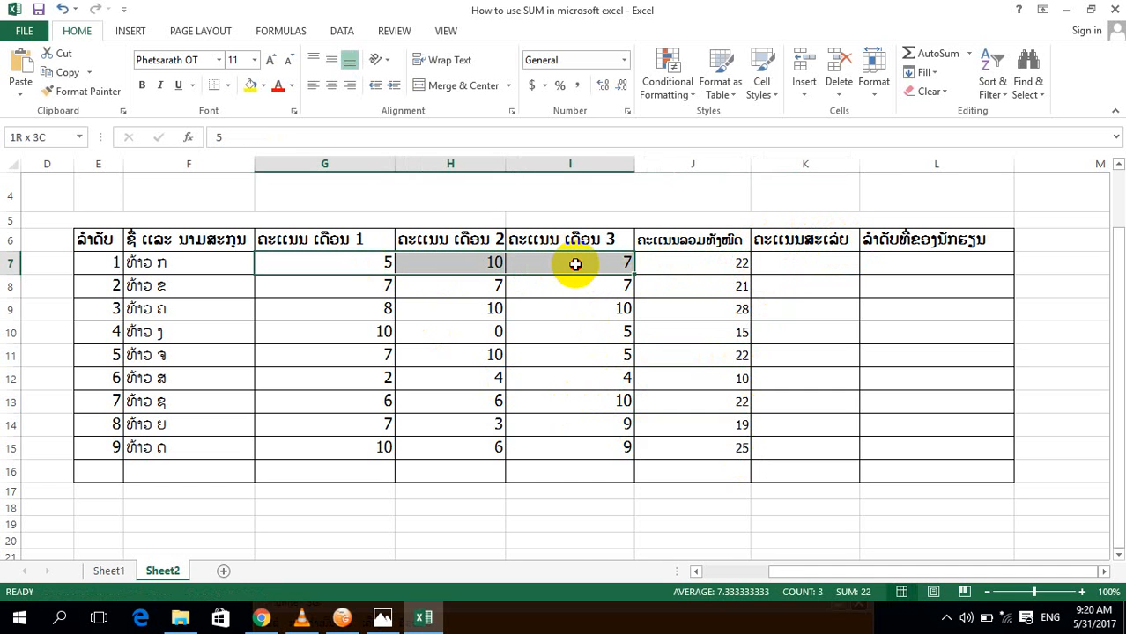
{"action": "left_click", "coordinate": [674, 259]}
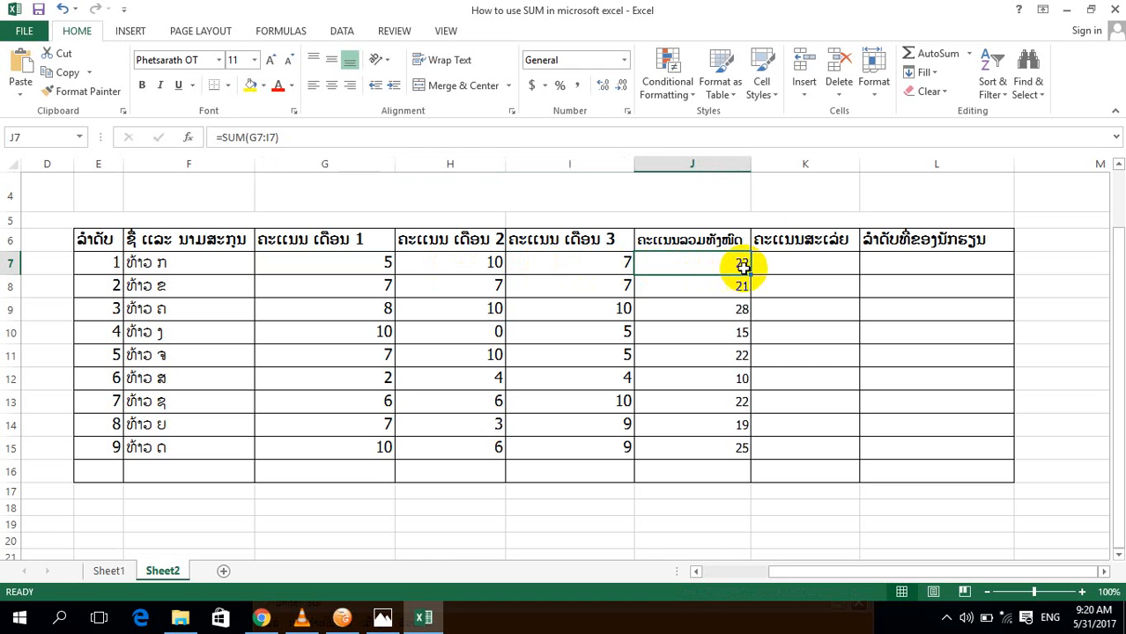
Enter the formula =AVERAGE(G7:I7) in cell K7 to average the first student's three monthly scores.
{"action": "double_click", "coordinate": [764, 267]}
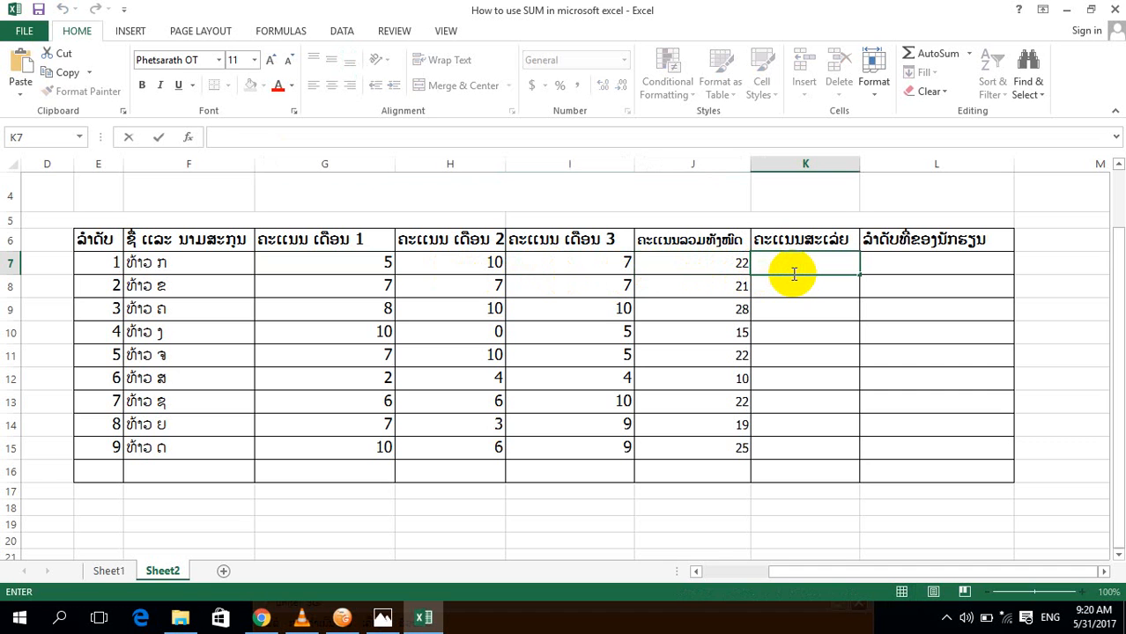
{"action": "type", "text": "="}
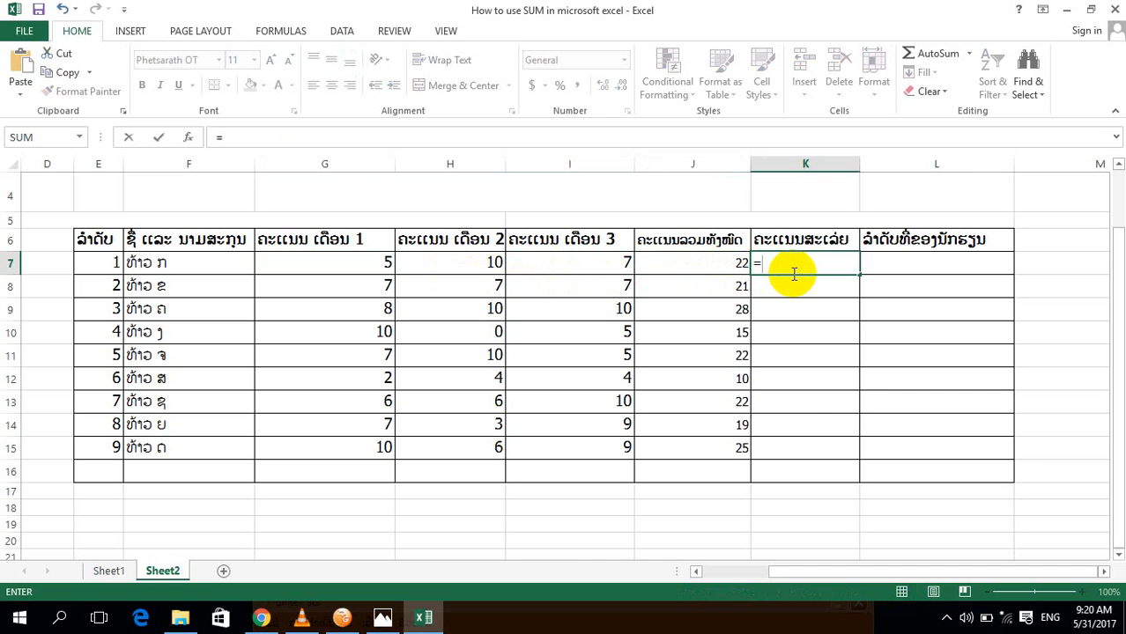
{"action": "type", "text": "avera"}
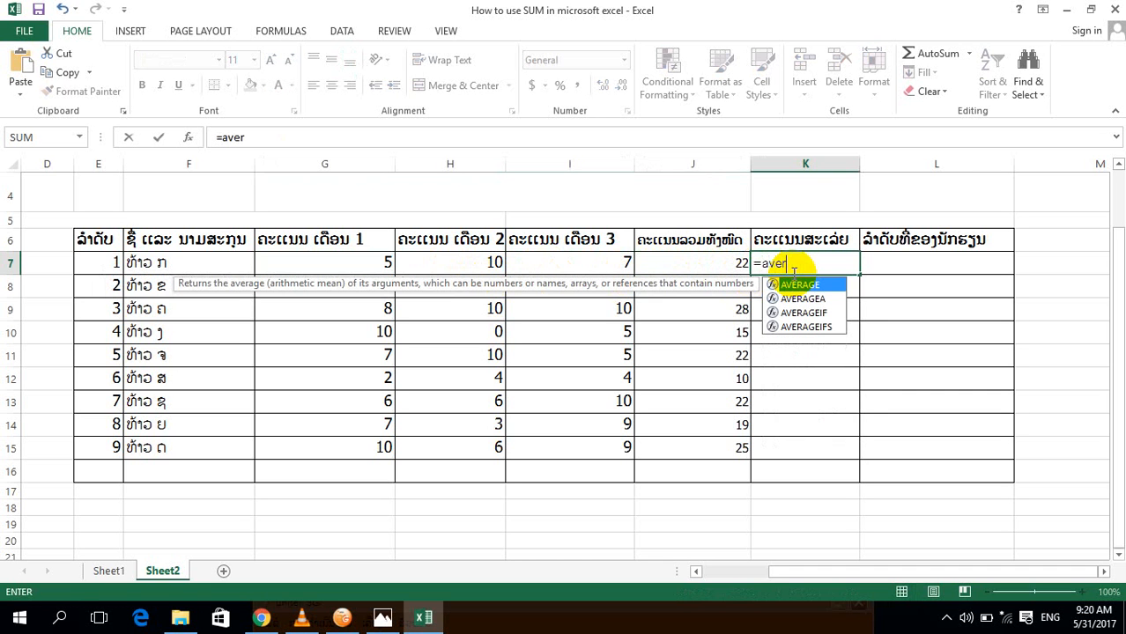
{"action": "double_click", "coordinate": [794, 285]}
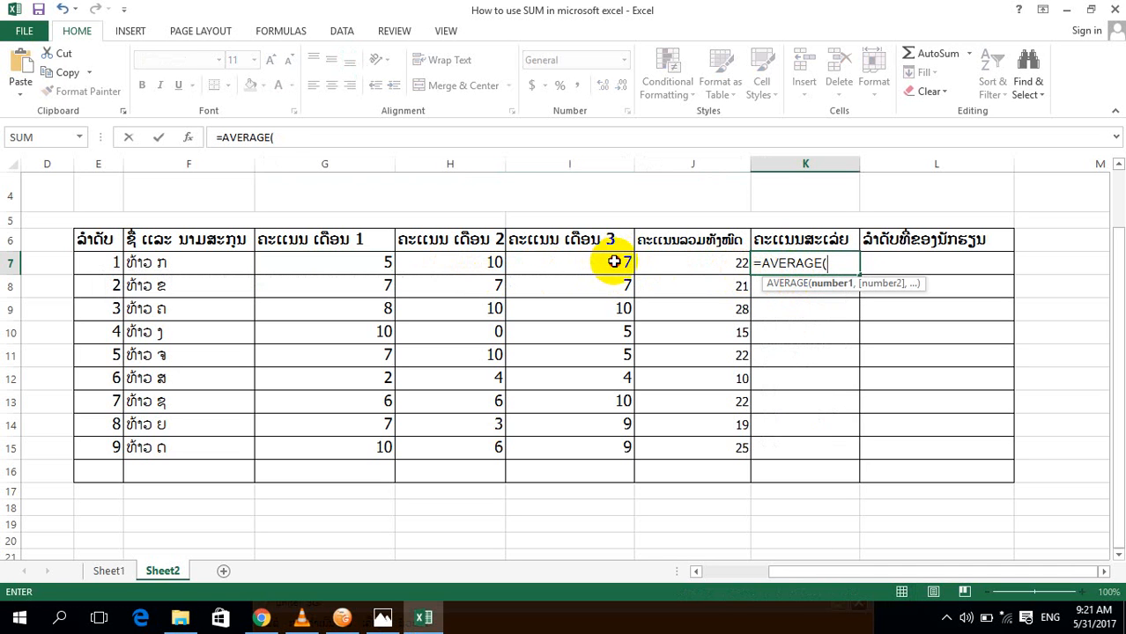
{"action": "left_click_drag", "start_coordinate": [614, 262], "coordinate": [377, 272]}
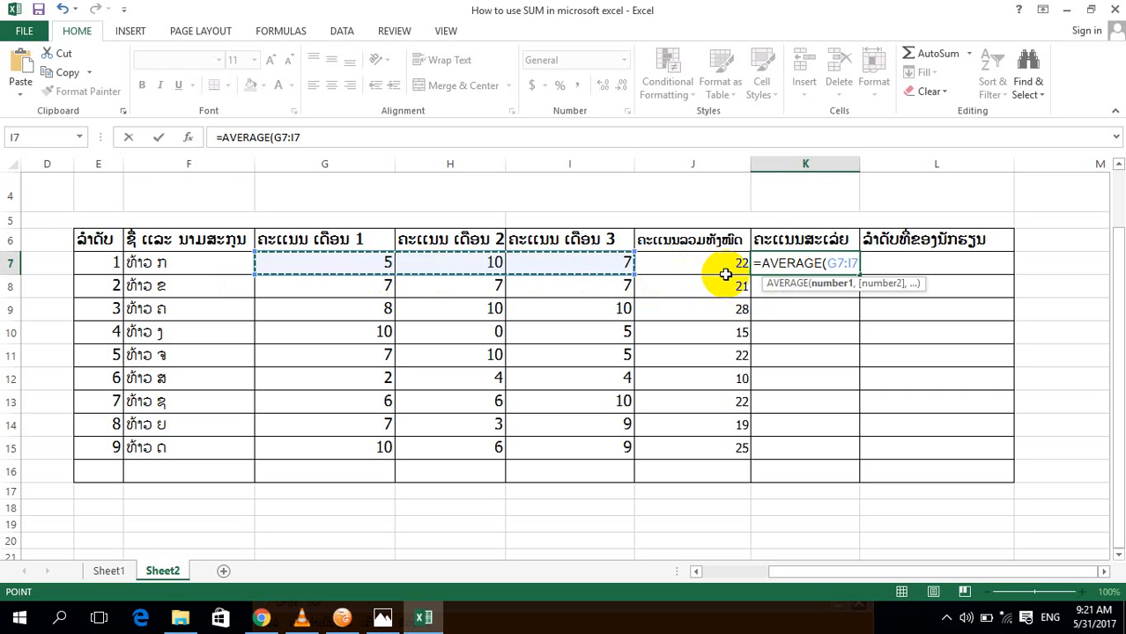
{"action": "key", "text": "Return"}
Fill the AVERAGE formula from K7 down through K15 for the remaining students.
{"action": "left_click", "coordinate": [793, 262]}
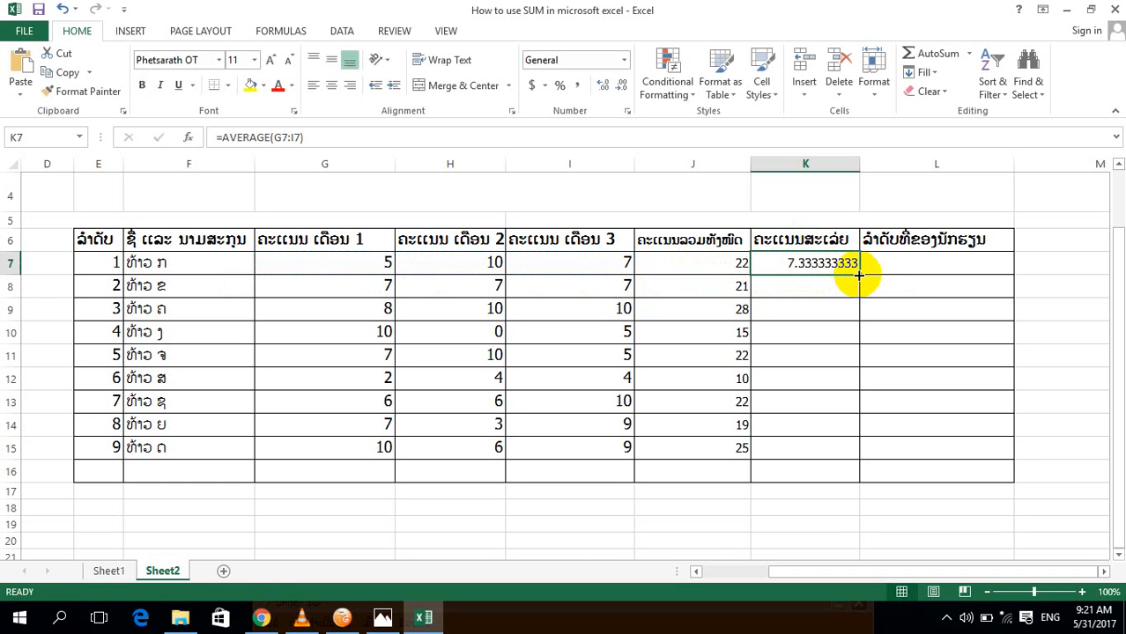
{"action": "left_click_drag", "start_coordinate": [859, 275], "coordinate": [859, 275]}
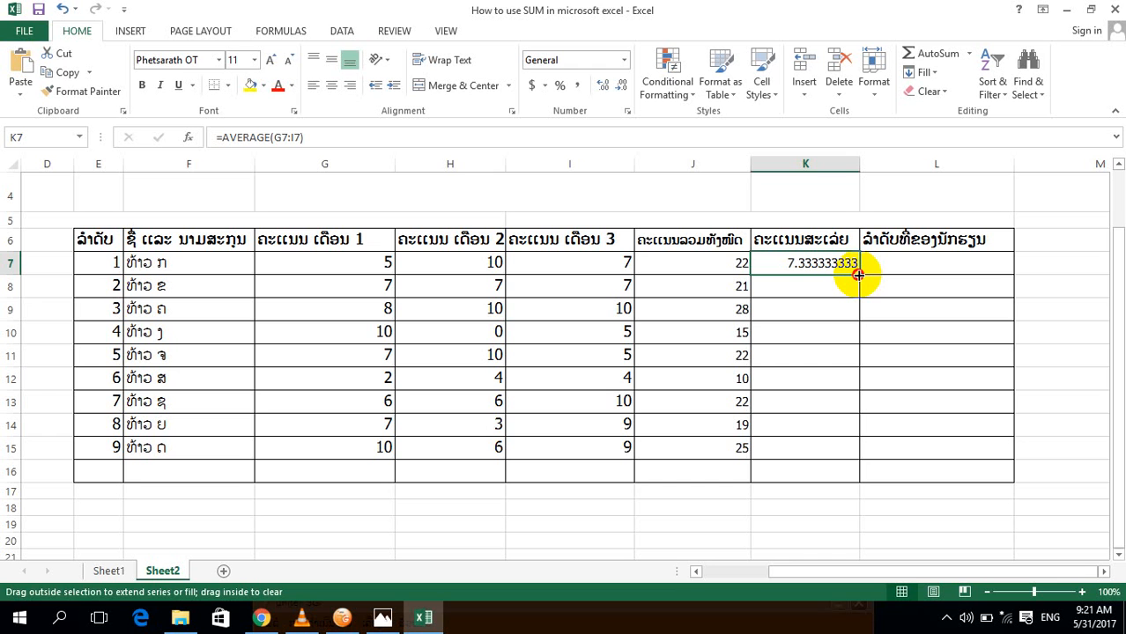
{"action": "left_click_drag", "start_coordinate": [858, 275], "coordinate": [850, 462]}
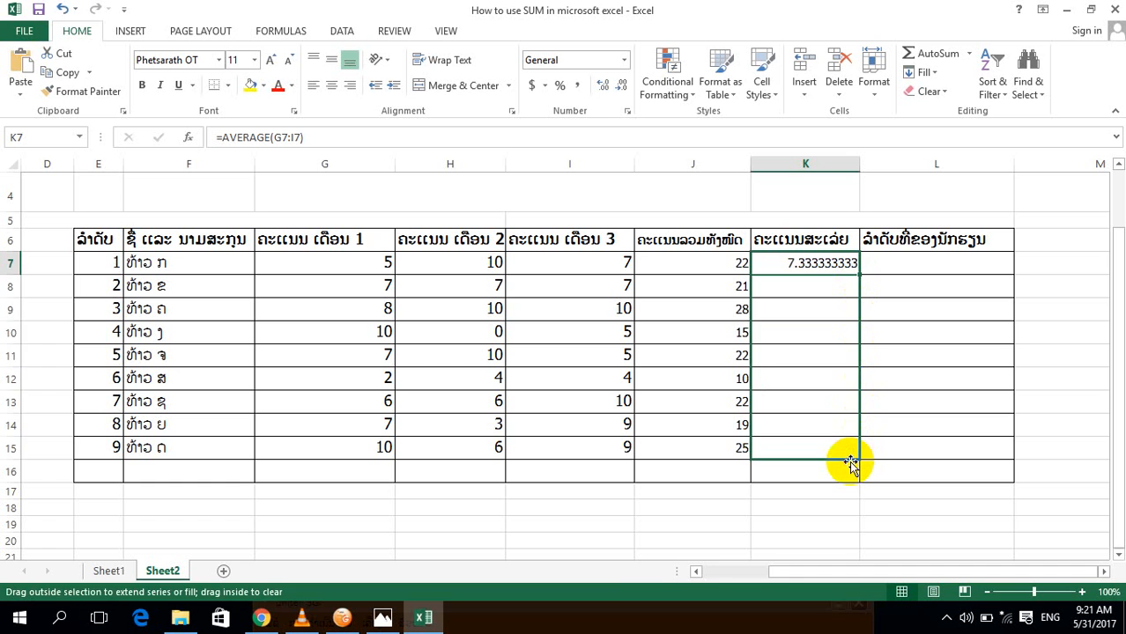
{"action": "left_click_drag", "start_coordinate": [851, 463], "coordinate": [853, 460]}
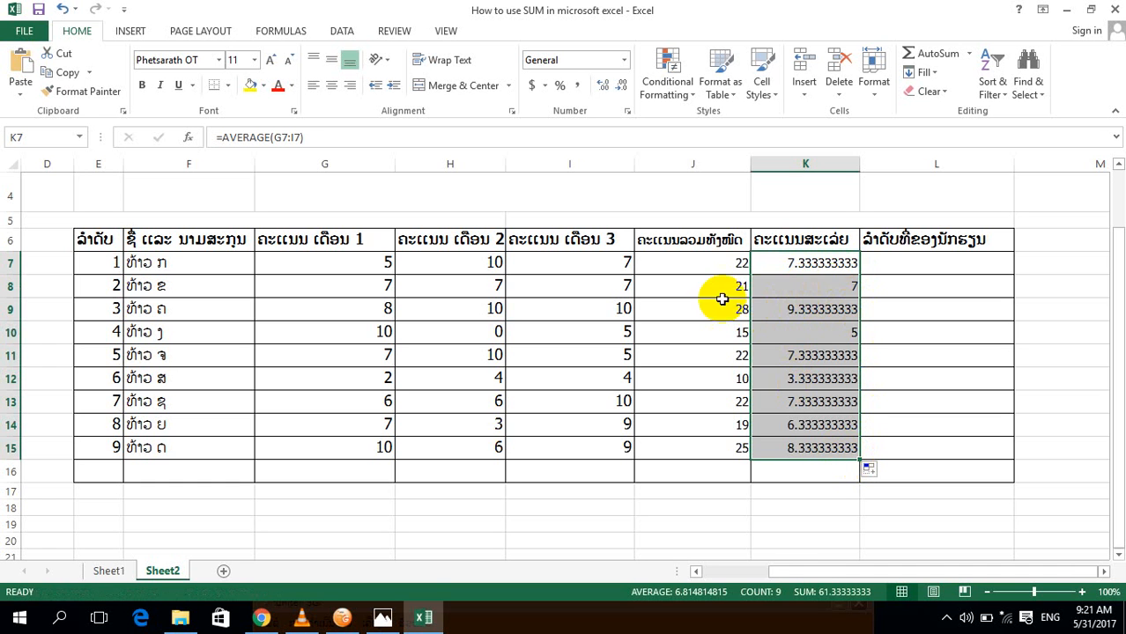
{"action": "left_click", "coordinate": [811, 328]}
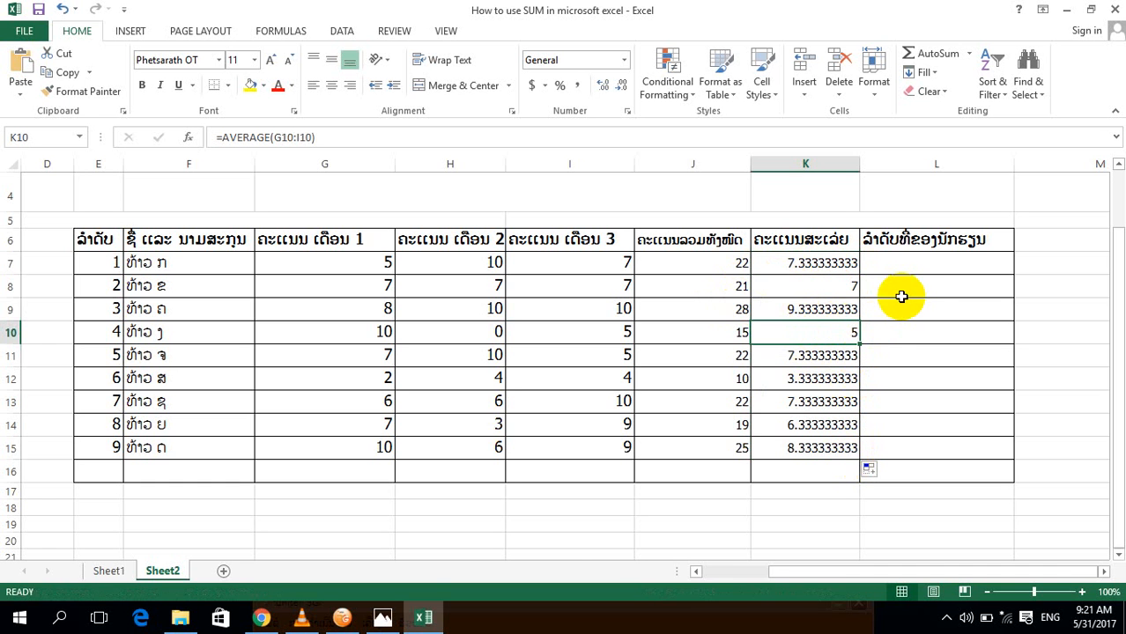
Enter the formula =RANK(K7,$K$7:$K$15) in cell L7 to rank the first student by average score.
{"action": "left_click", "coordinate": [888, 268]}
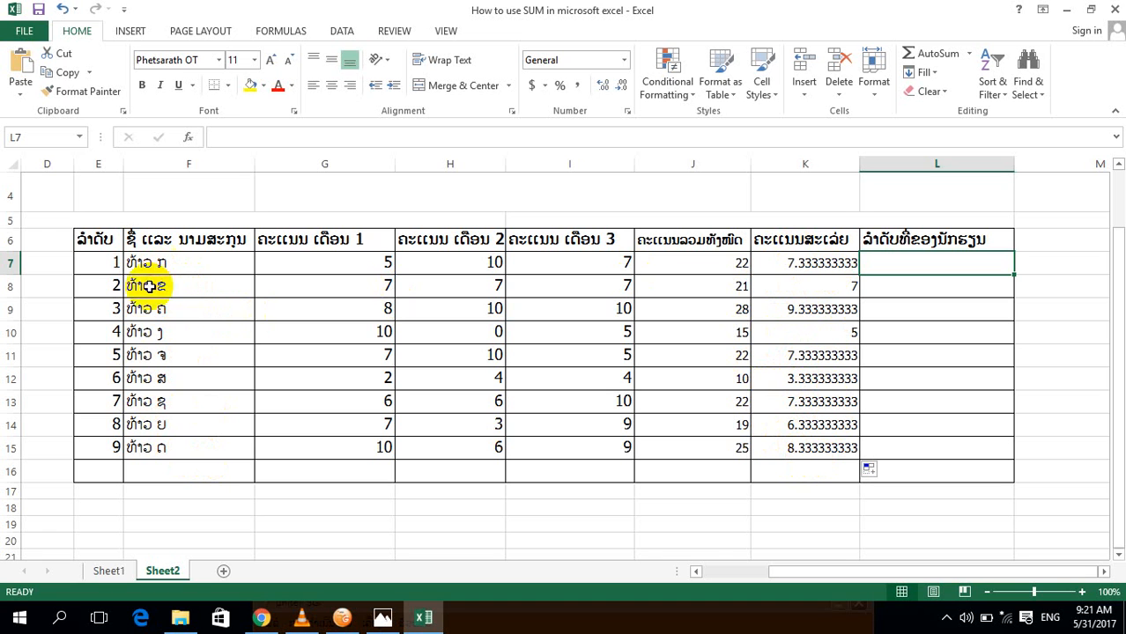
{"action": "double_click", "coordinate": [914, 261]}
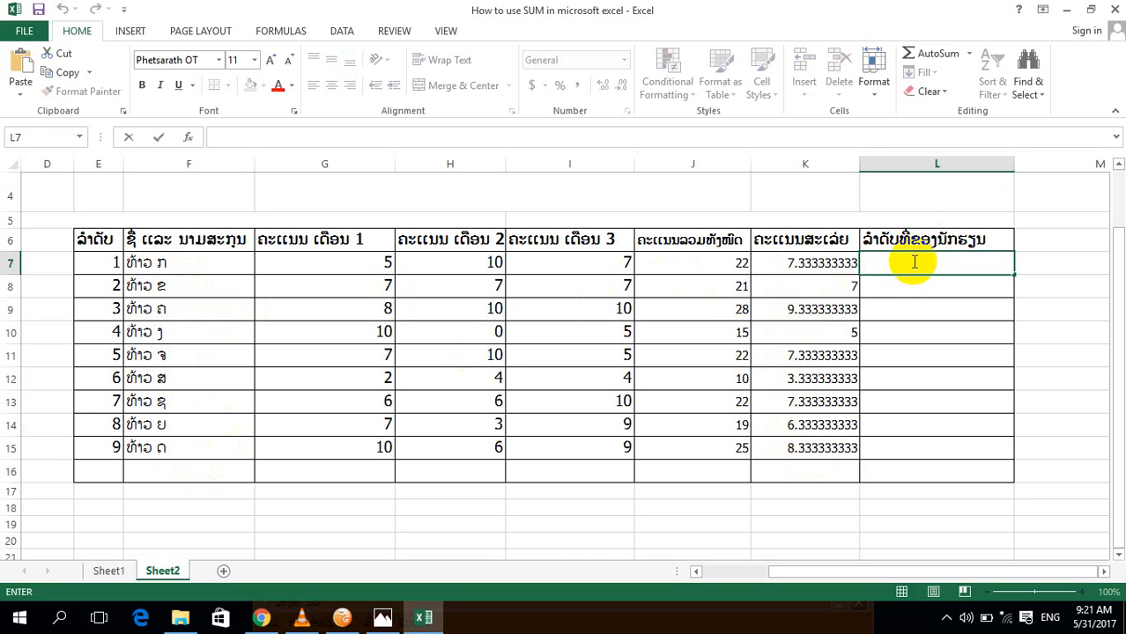
{"action": "type", "text": "="}
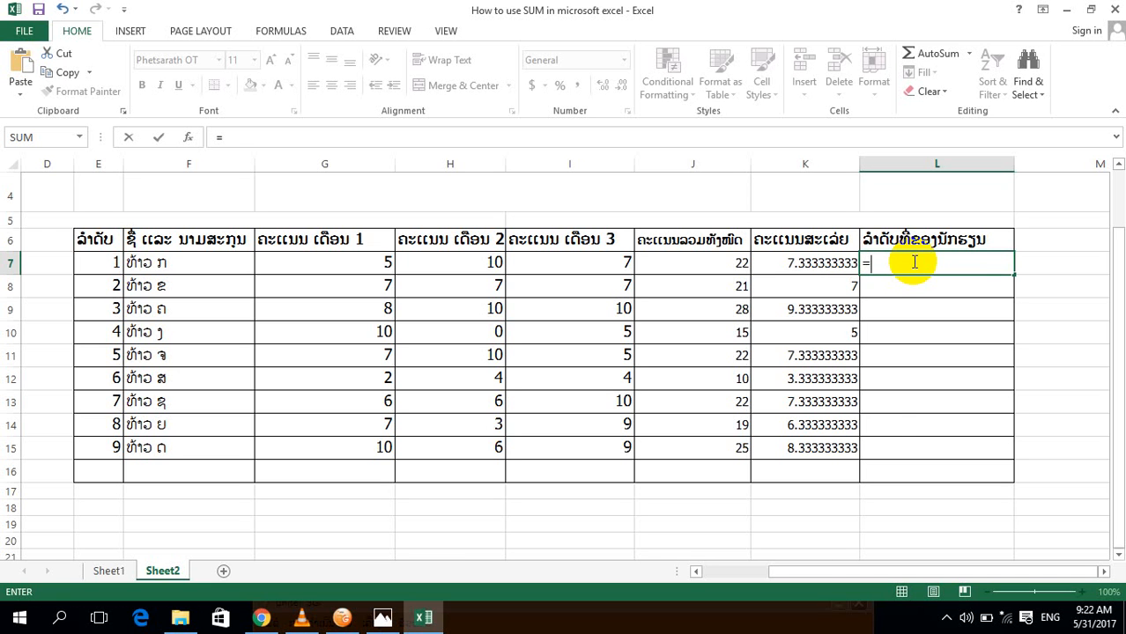
{"action": "type", "text": "ran"}
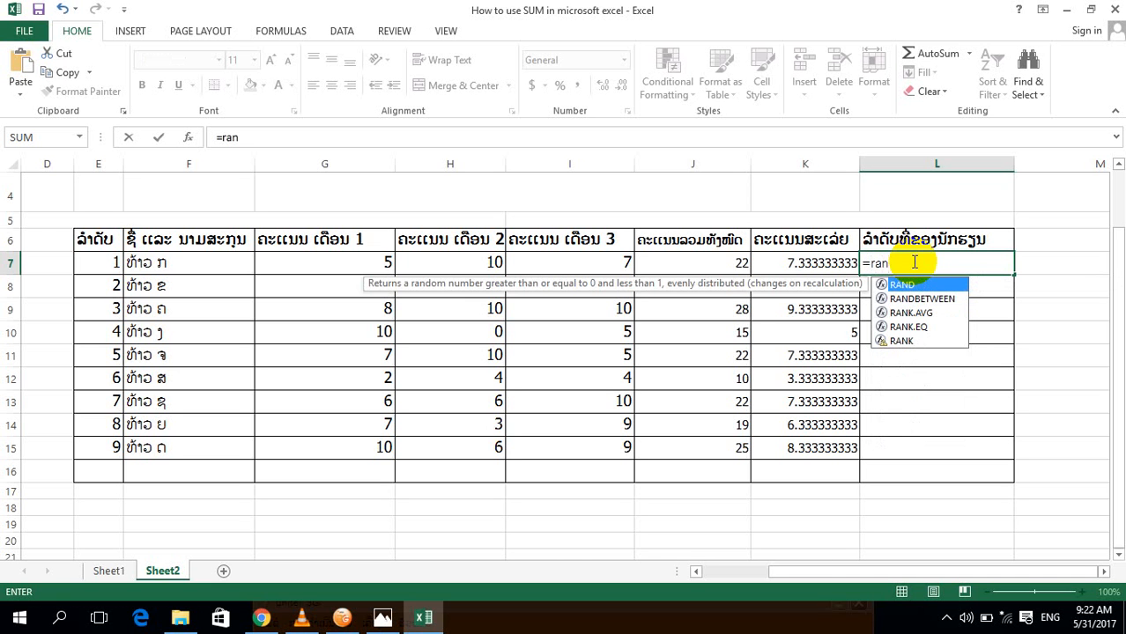
{"action": "type", "text": "k"}
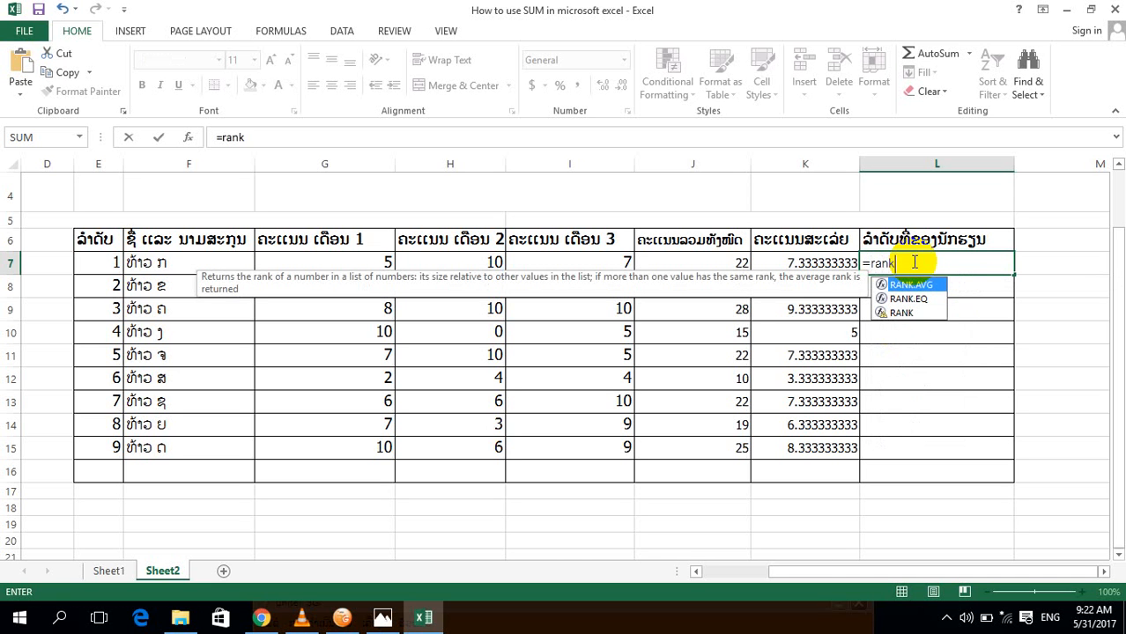
{"action": "left_click", "coordinate": [907, 299]}
{"action": "left_click", "coordinate": [900, 313]}
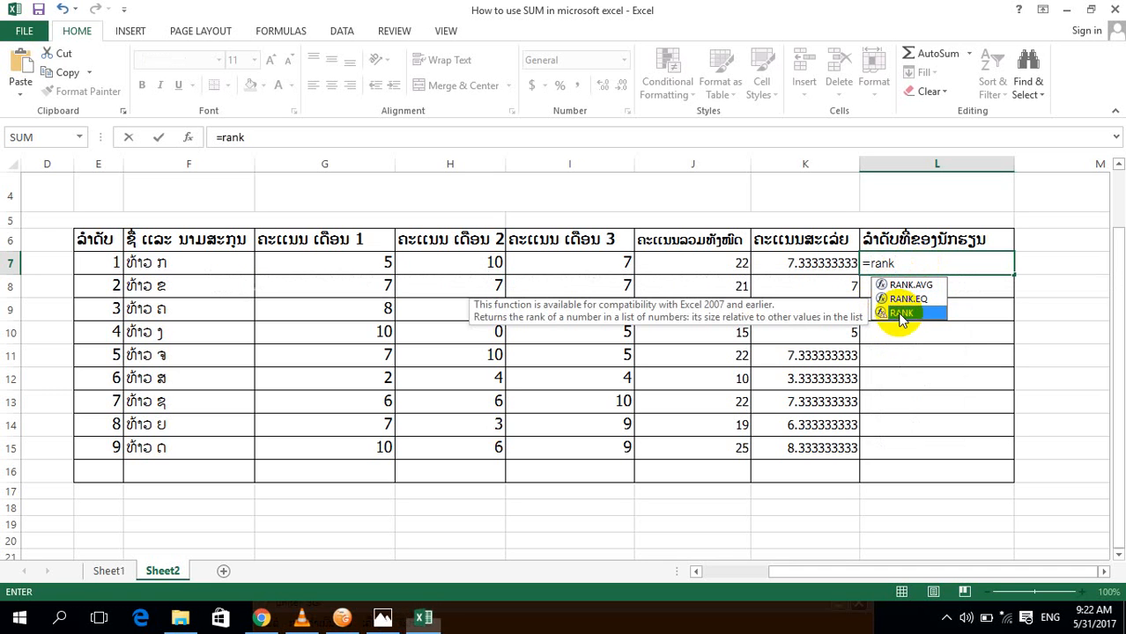
{"action": "double_click", "coordinate": [906, 313]}
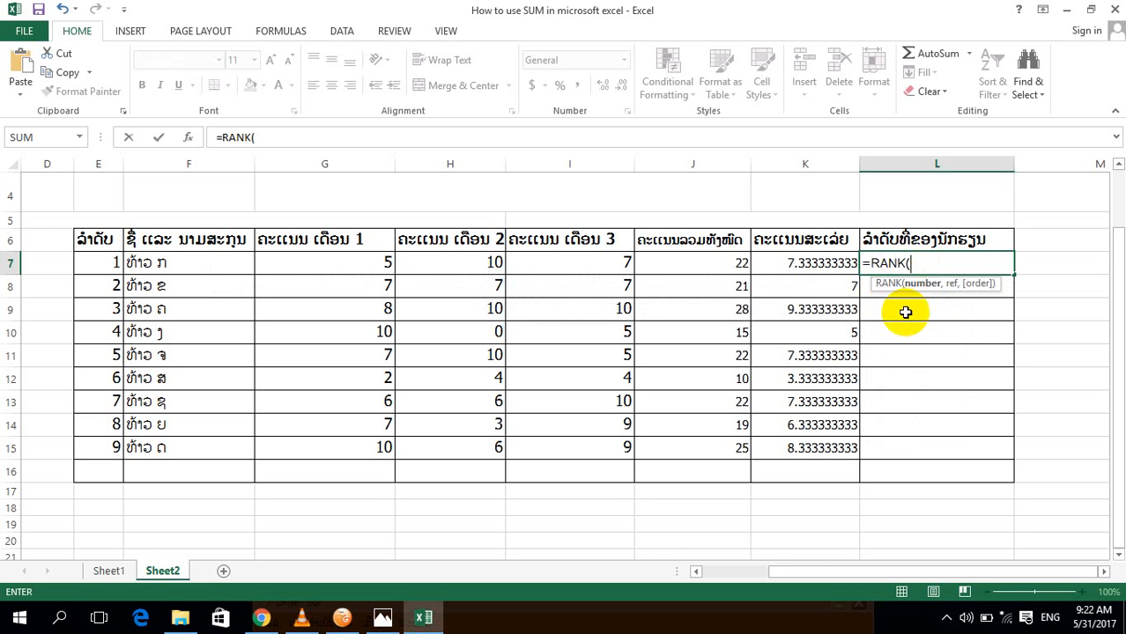
{"action": "left_click", "coordinate": [807, 264]}
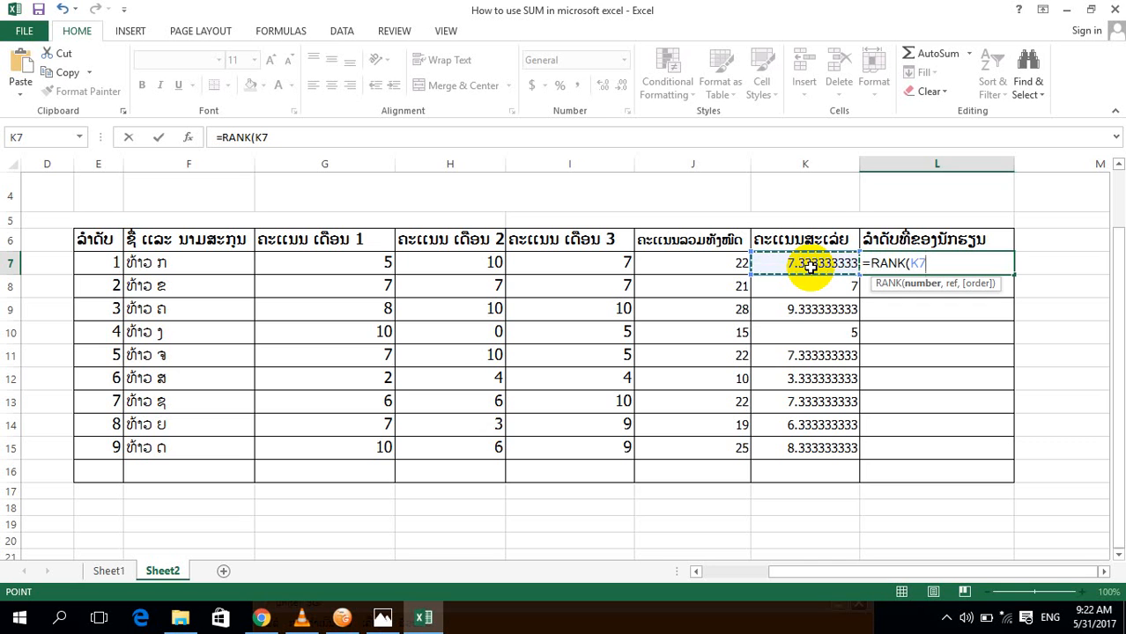
{"action": "type", "text": ","}
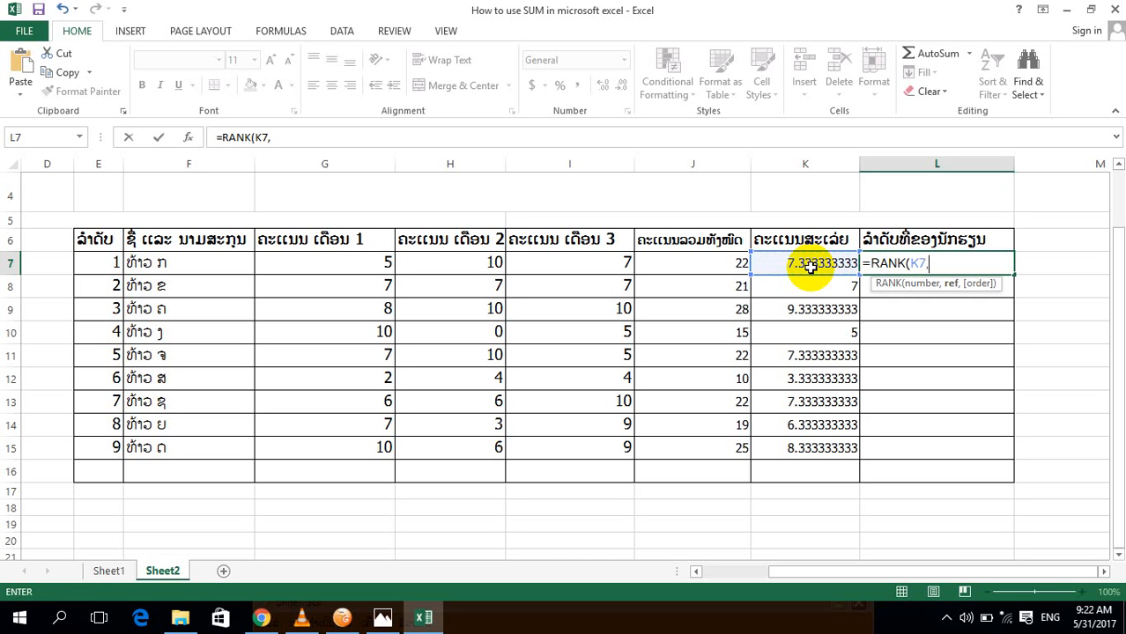
{"action": "left_click_drag", "start_coordinate": [809, 265], "coordinate": [793, 455]}
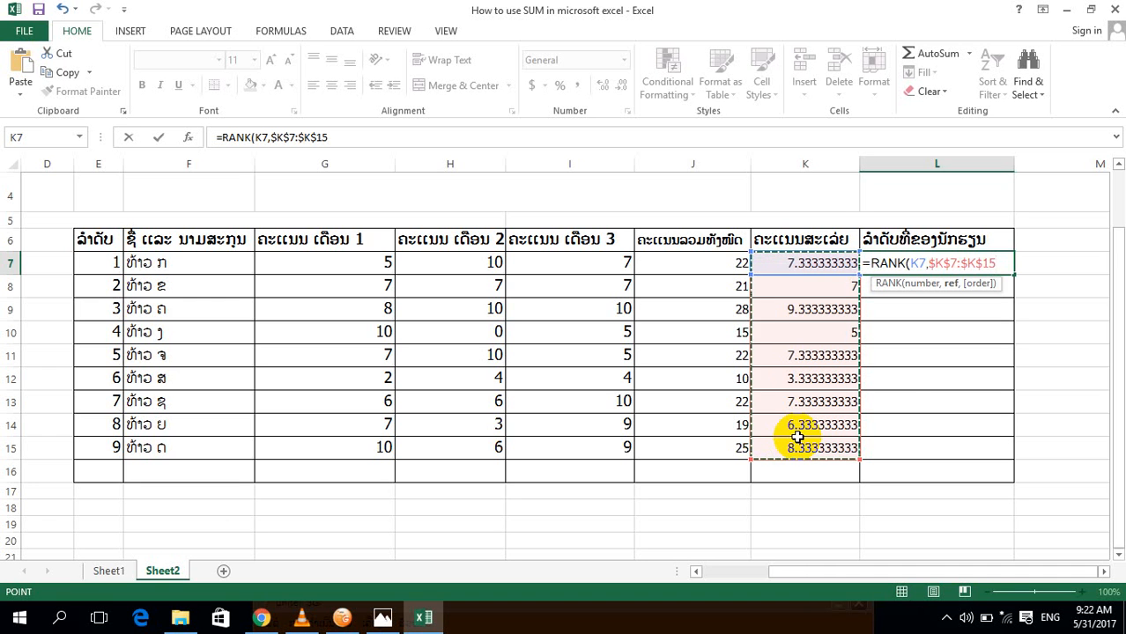
{"action": "key", "text": "Return"}
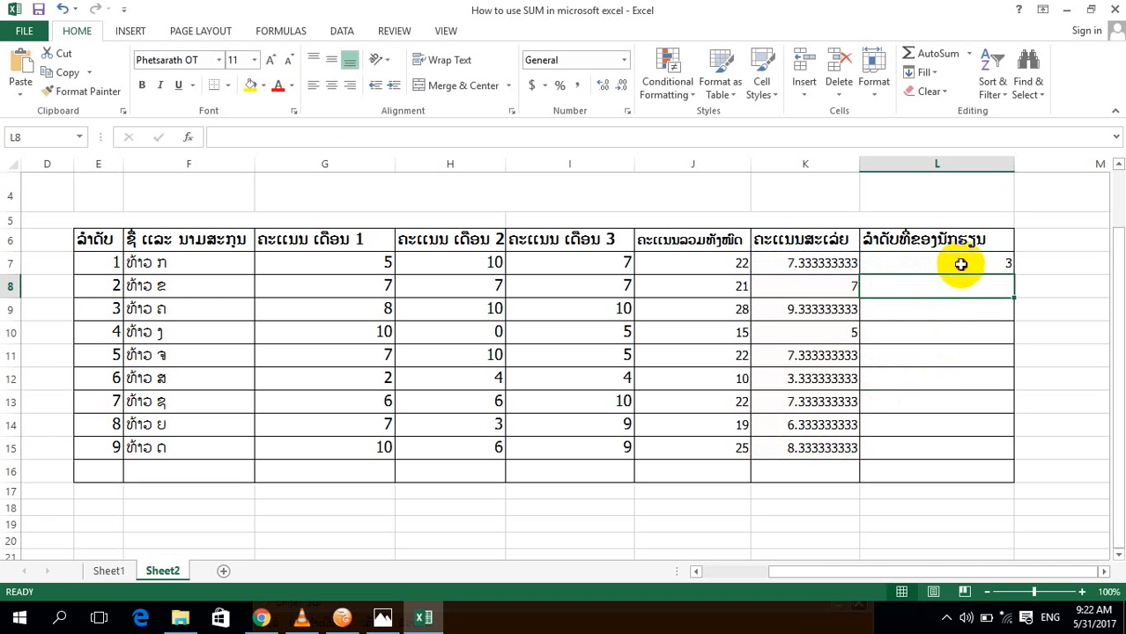
Fill the RANK formula from L7 down through L15 for the remaining students.
{"action": "left_click", "coordinate": [1002, 268]}
{"action": "left_click_drag", "start_coordinate": [1013, 274], "coordinate": [990, 455]}
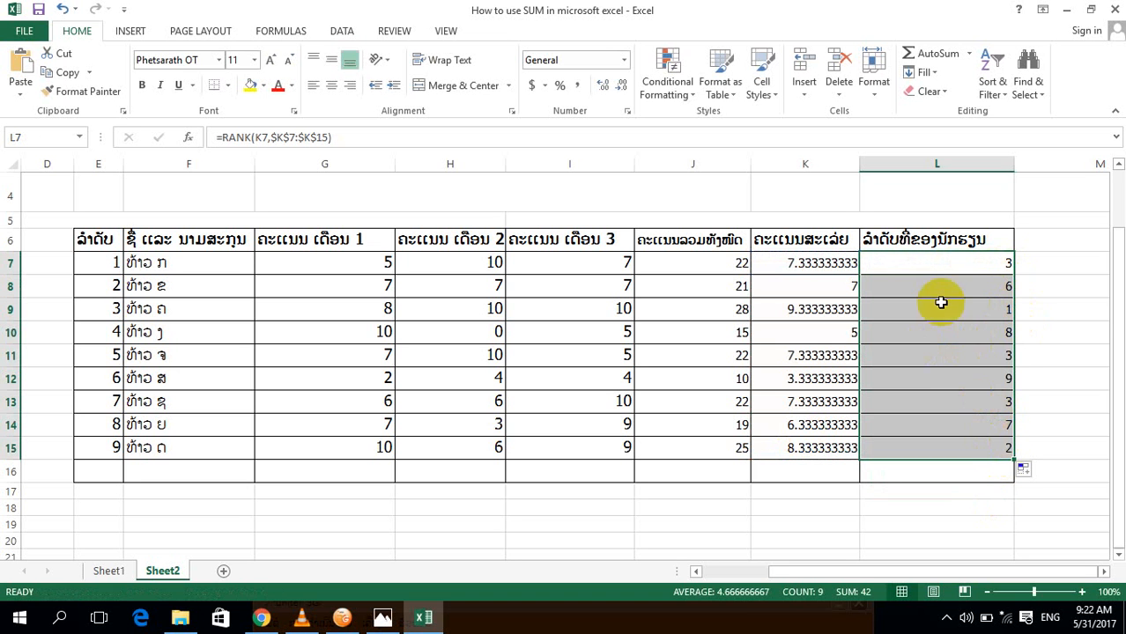
{"action": "left_click", "coordinate": [977, 265]}
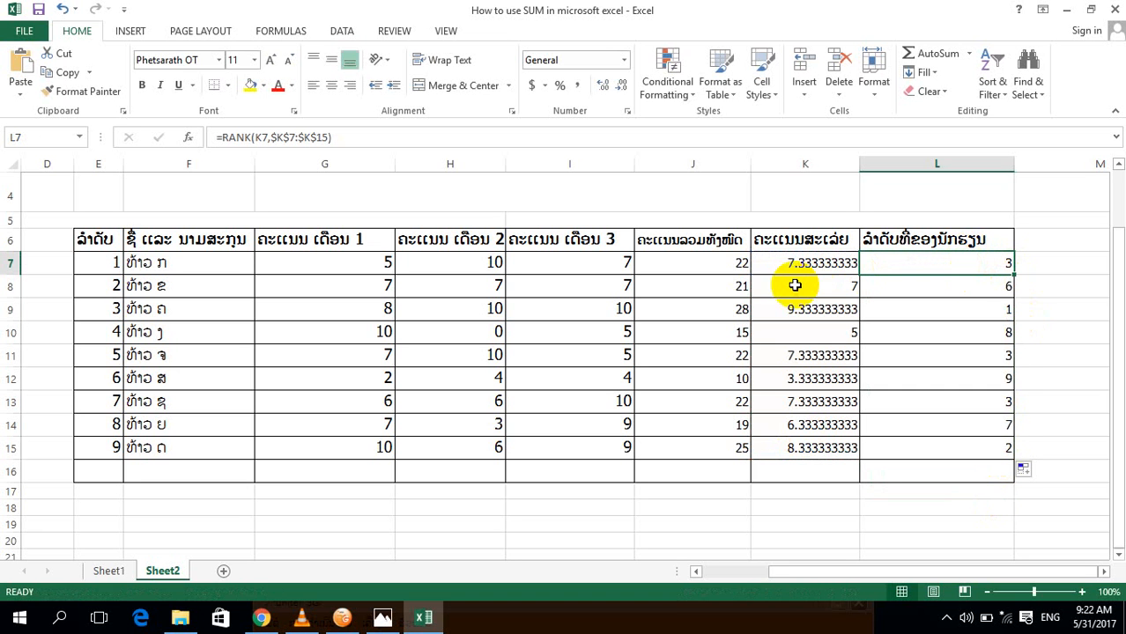
Set the font color to red for the third student's average score in K9 and class rank in L9.
{"action": "left_click", "coordinate": [940, 286]}
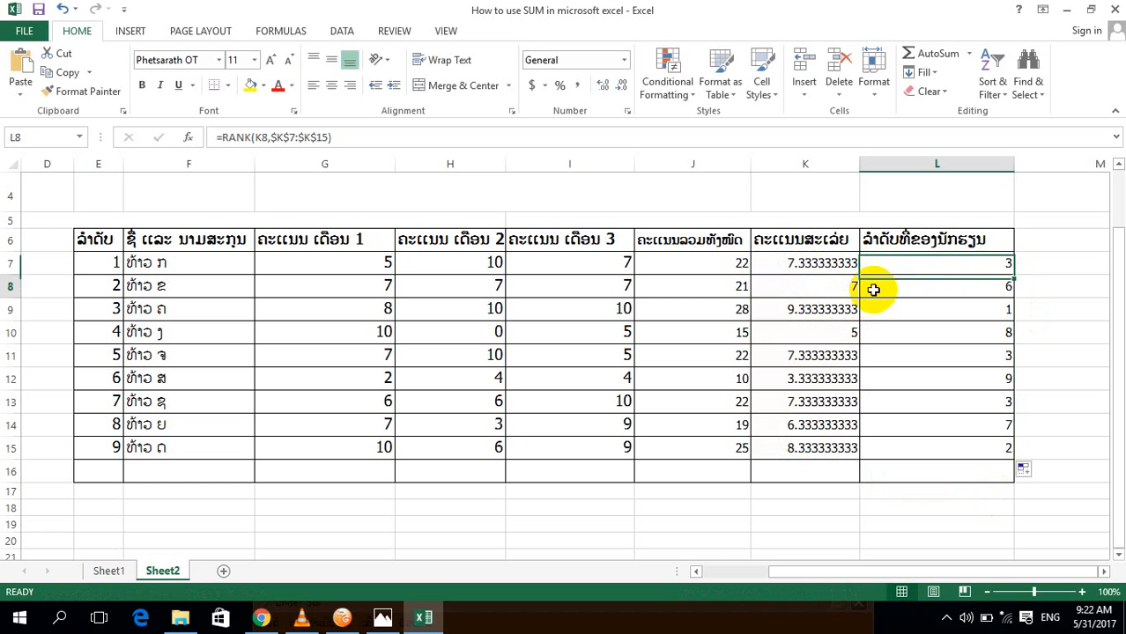
{"action": "left_click", "coordinate": [865, 315]}
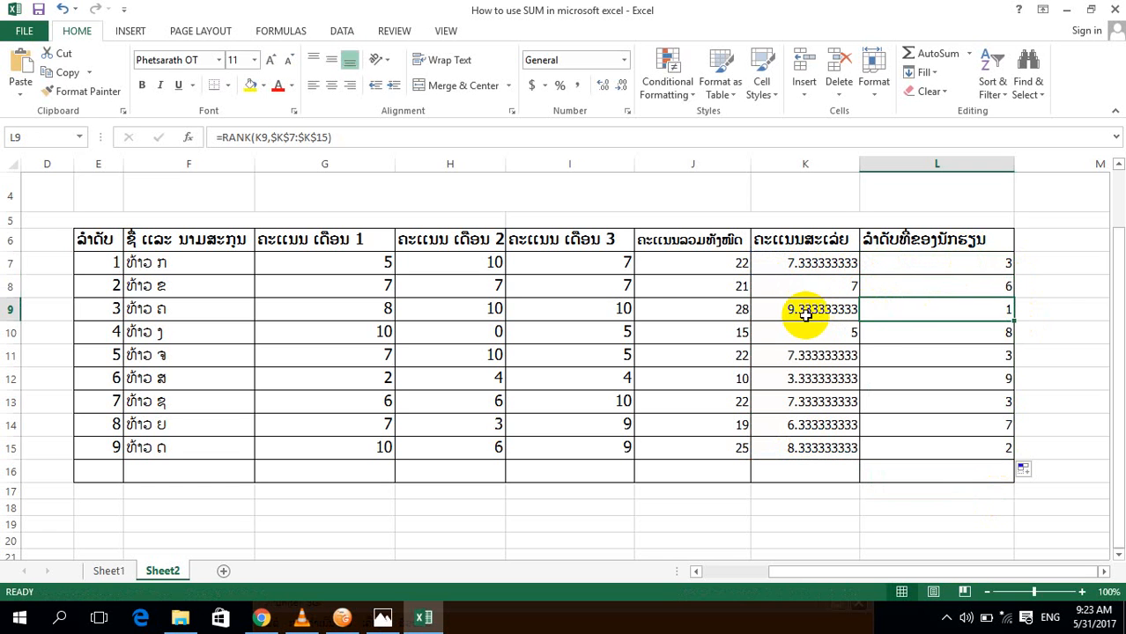
{"action": "left_click", "coordinate": [802, 312]}
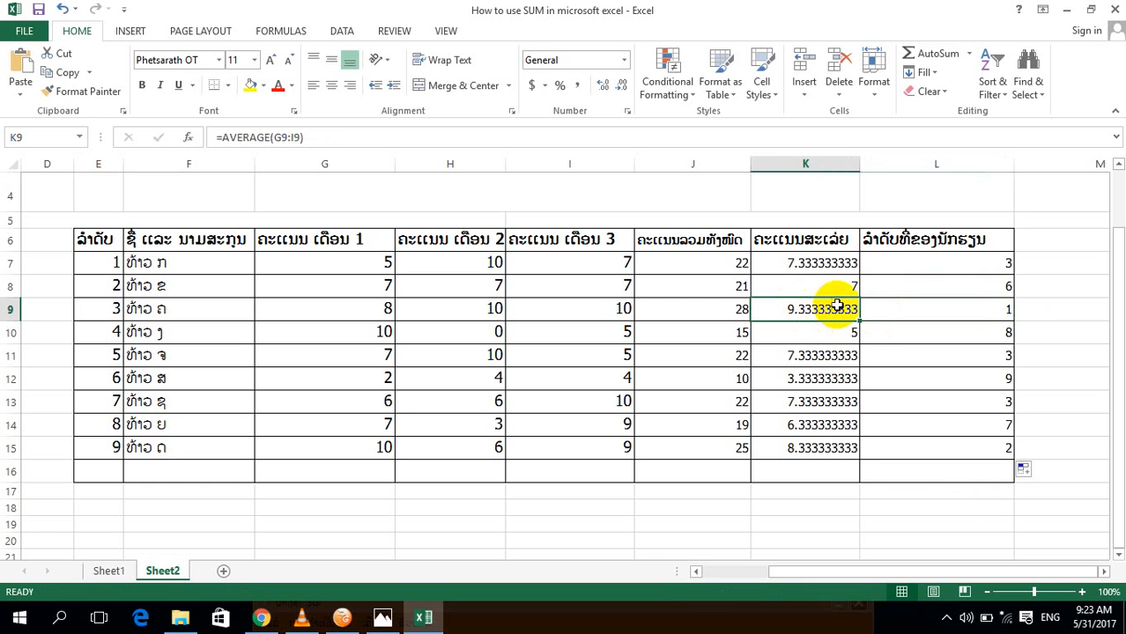
{"action": "right_click", "coordinate": [790, 310]}
{"action": "left_click", "coordinate": [884, 249]}
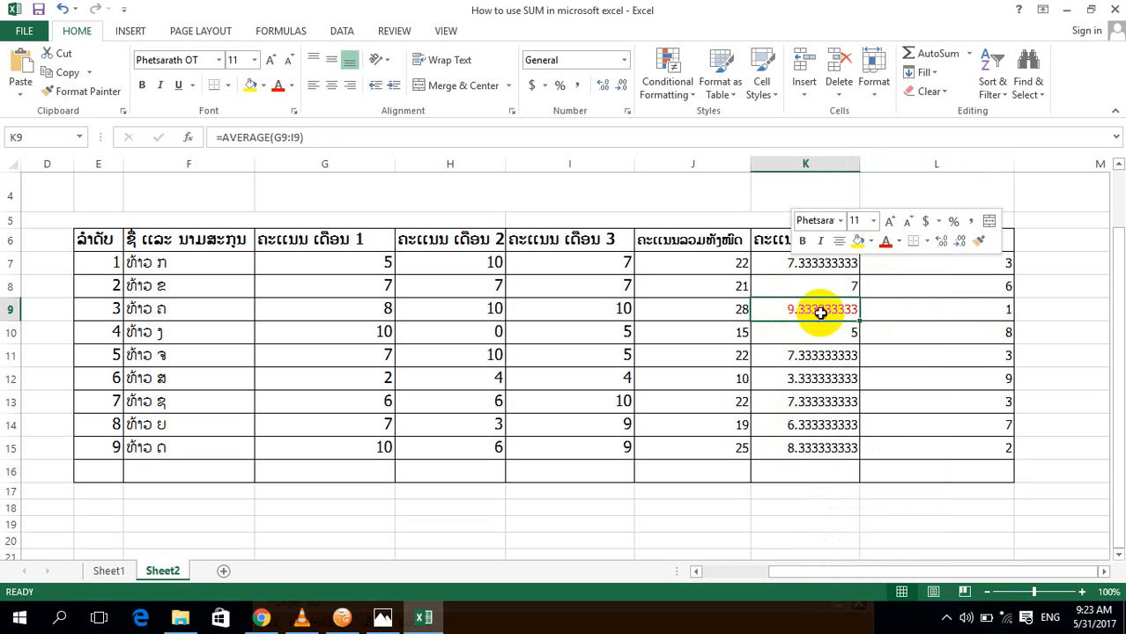
{"action": "left_click", "coordinate": [935, 309]}
{"action": "right_click", "coordinate": [935, 309]}
{"action": "left_click", "coordinate": [1007, 241]}
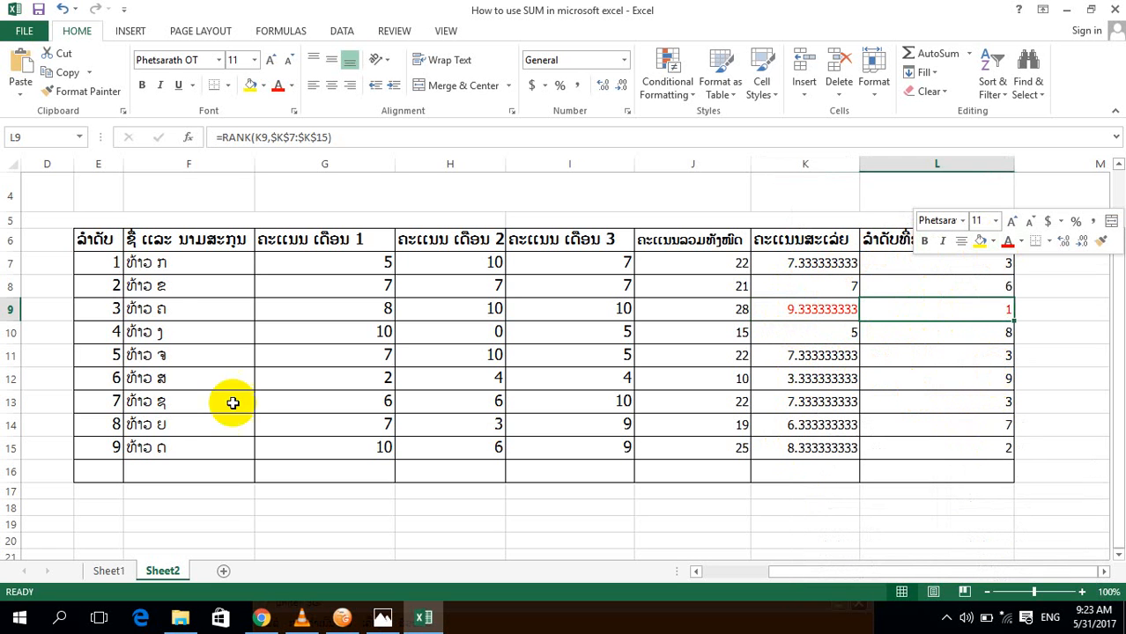
Check the sixth student's total, average and rank in row 12, and set the rank in L12 to a red font.
{"action": "left_click", "coordinate": [937, 385]}
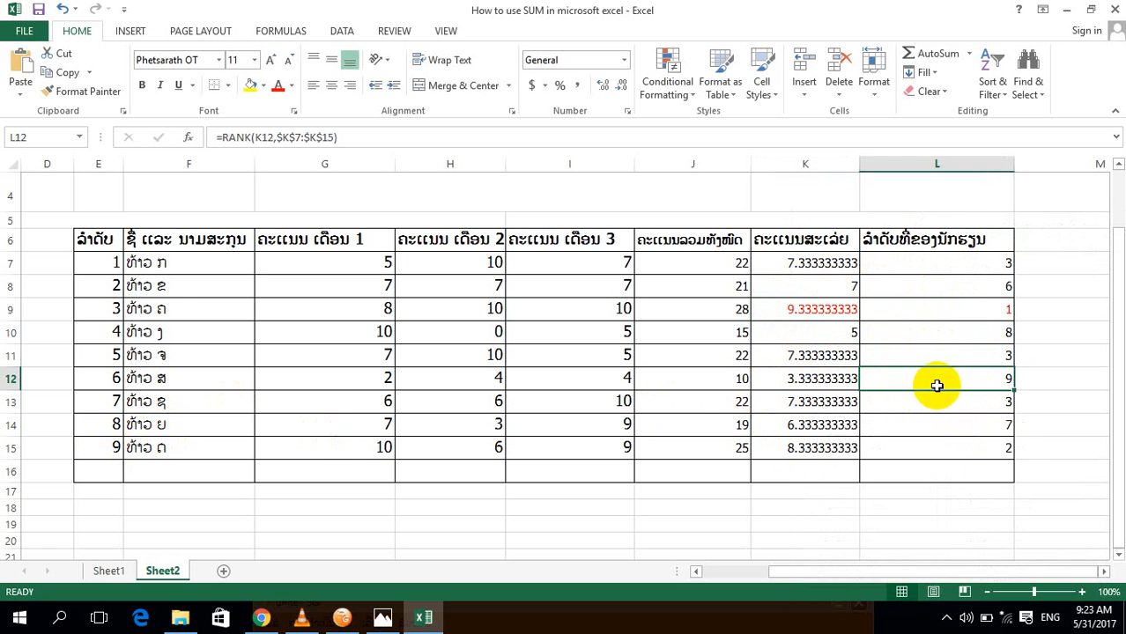
{"action": "left_click", "coordinate": [809, 383]}
{"action": "left_click", "coordinate": [719, 378]}
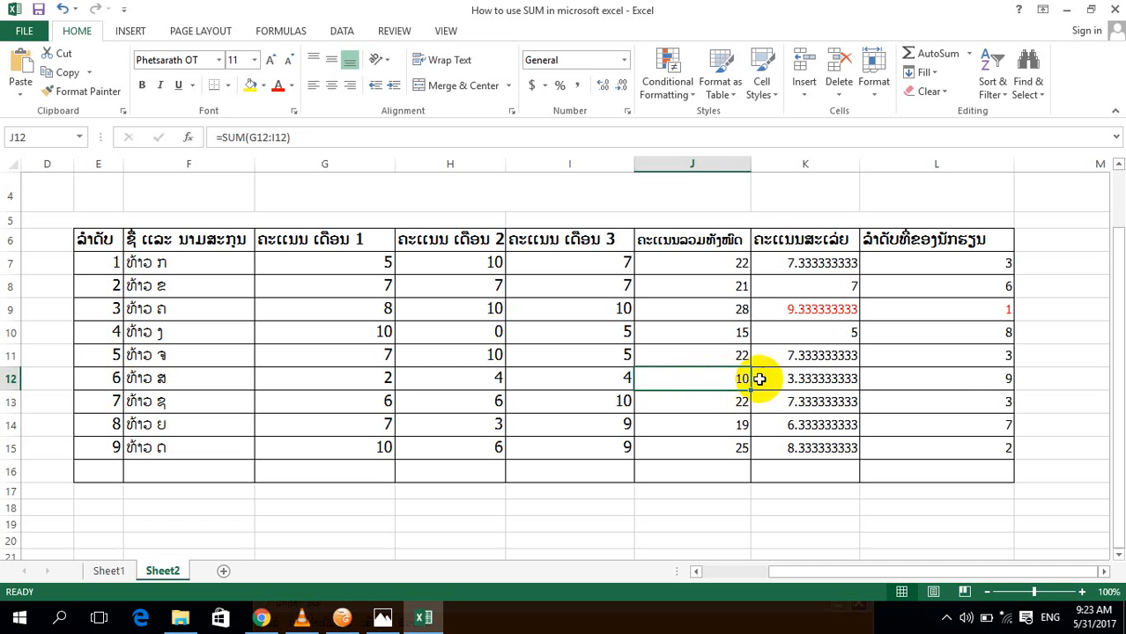
{"action": "left_click", "coordinate": [790, 380]}
{"action": "left_click", "coordinate": [949, 378]}
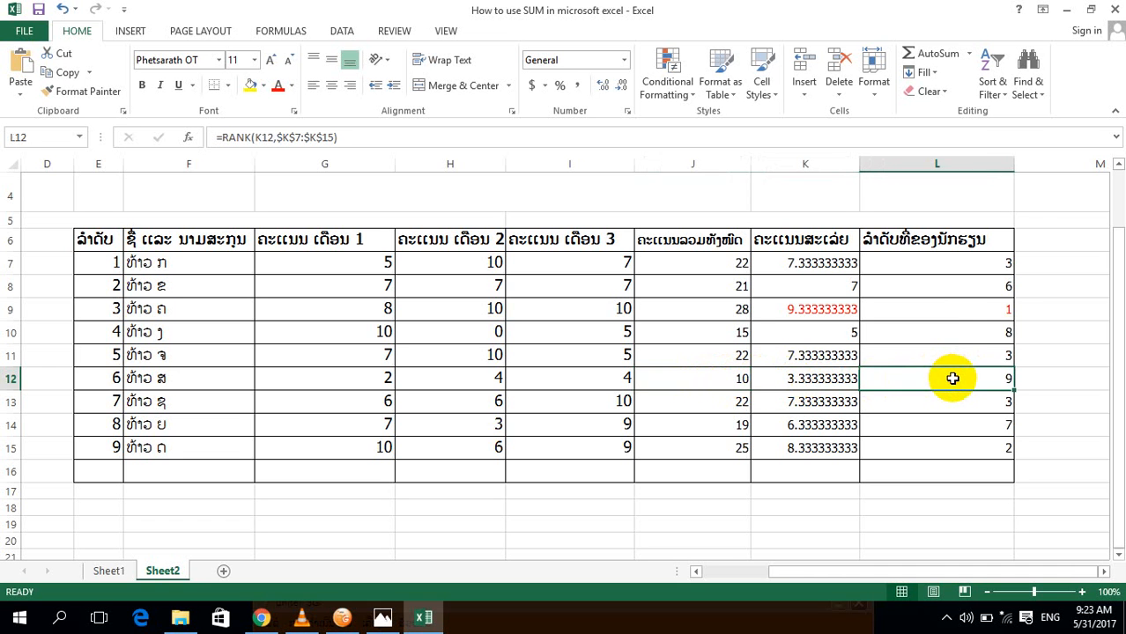
{"action": "right_click", "coordinate": [954, 382]}
{"action": "left_click", "coordinate": [1007, 424]}
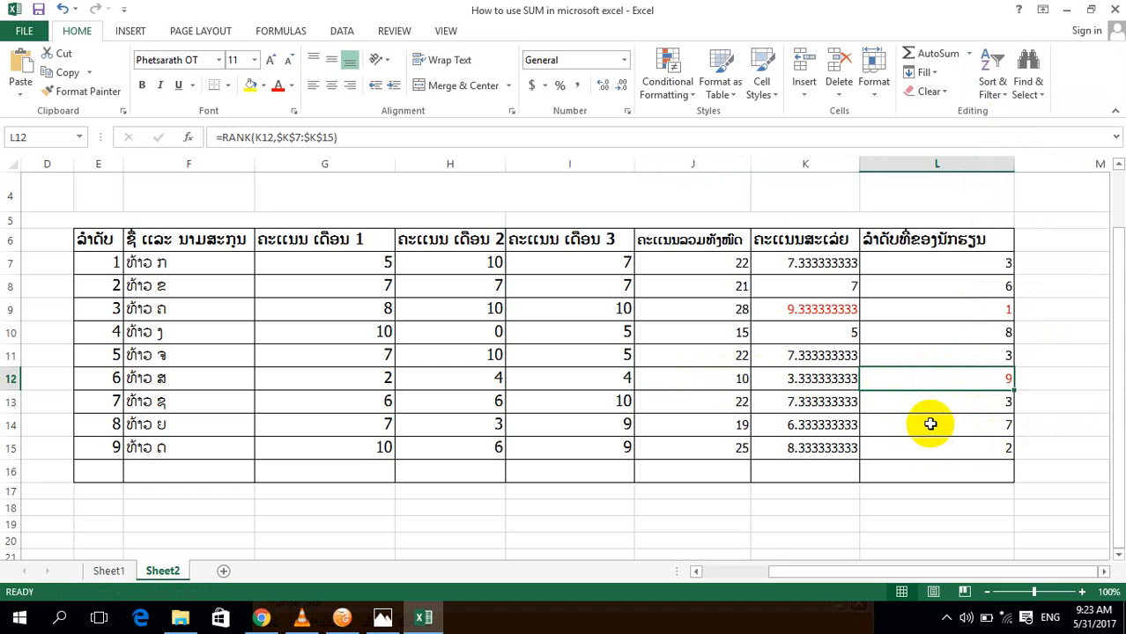
{"action": "left_click", "coordinate": [1037, 425]}
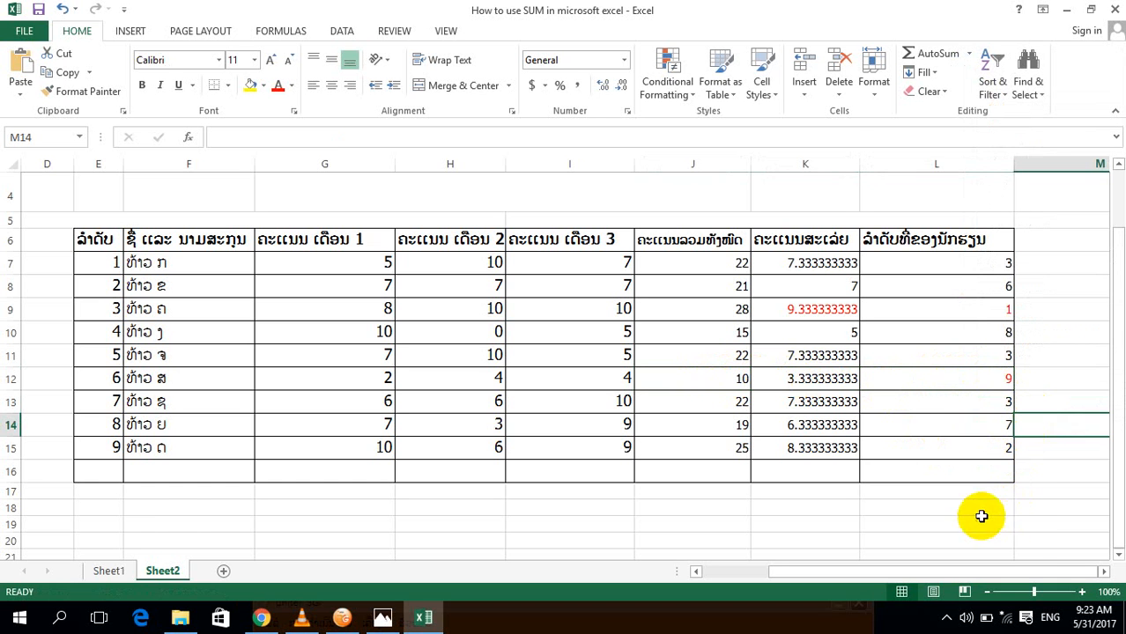
{"action": "left_click", "coordinate": [962, 497]}
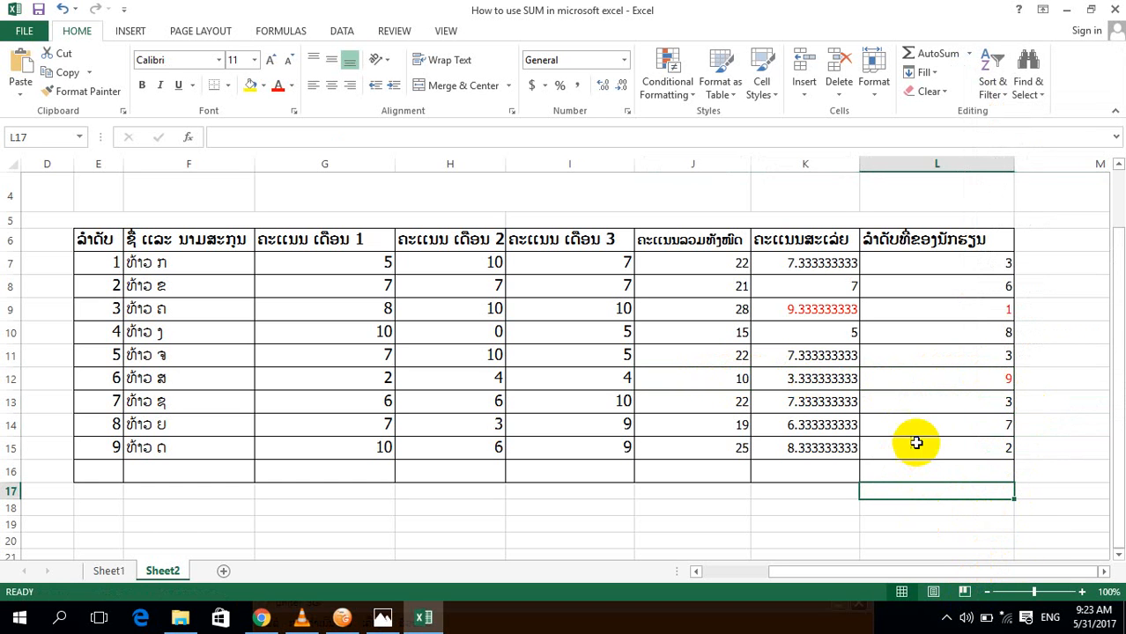